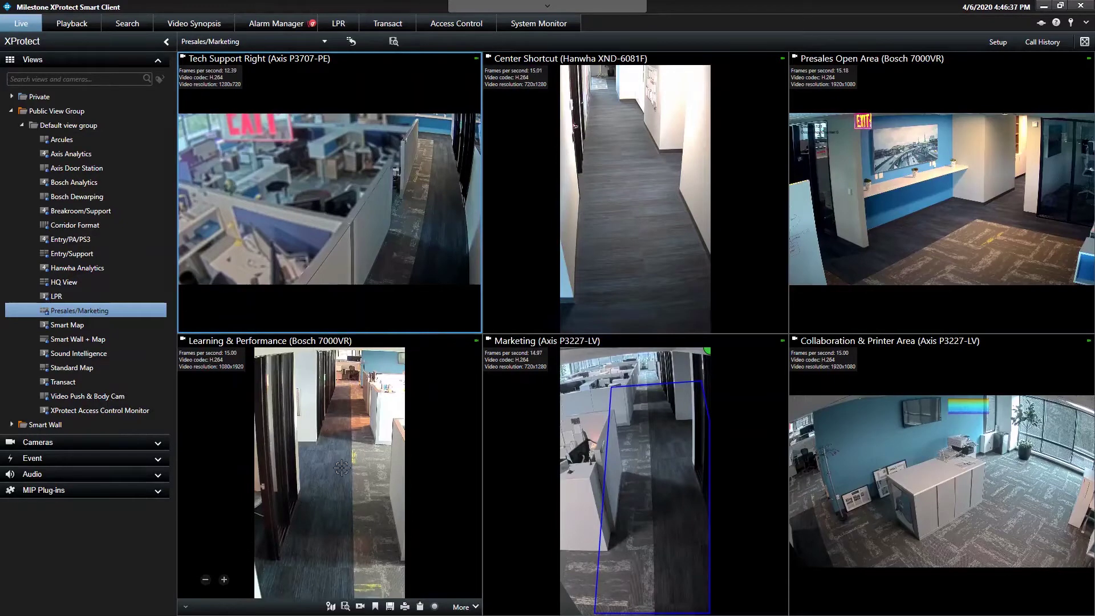
# Maximise the Collaboration & Printer Area feed, digitally zoom onto its spectrograph, then zoom back out.
pyautogui.moveTo(492, 489)
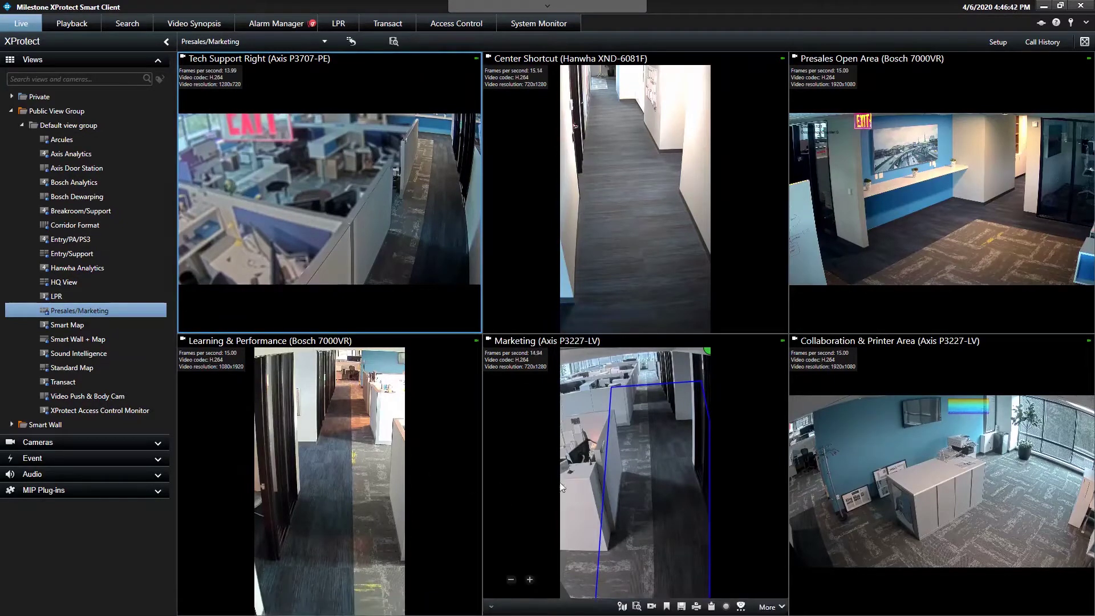
pyautogui.moveTo(837, 345)
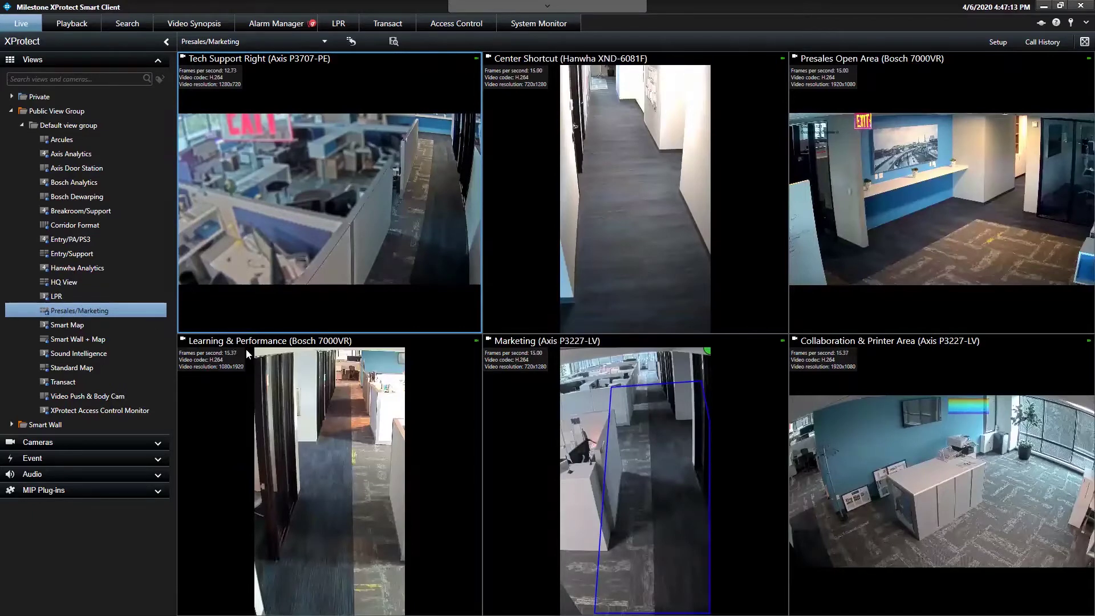
pyautogui.moveTo(924, 429)
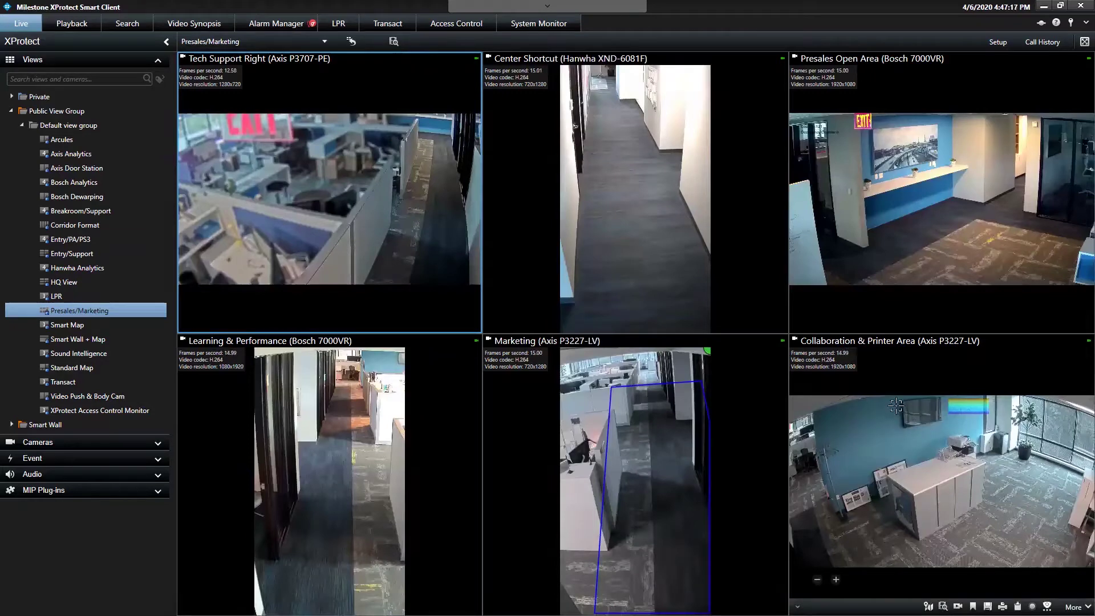
pyautogui.doubleClick(872, 342)
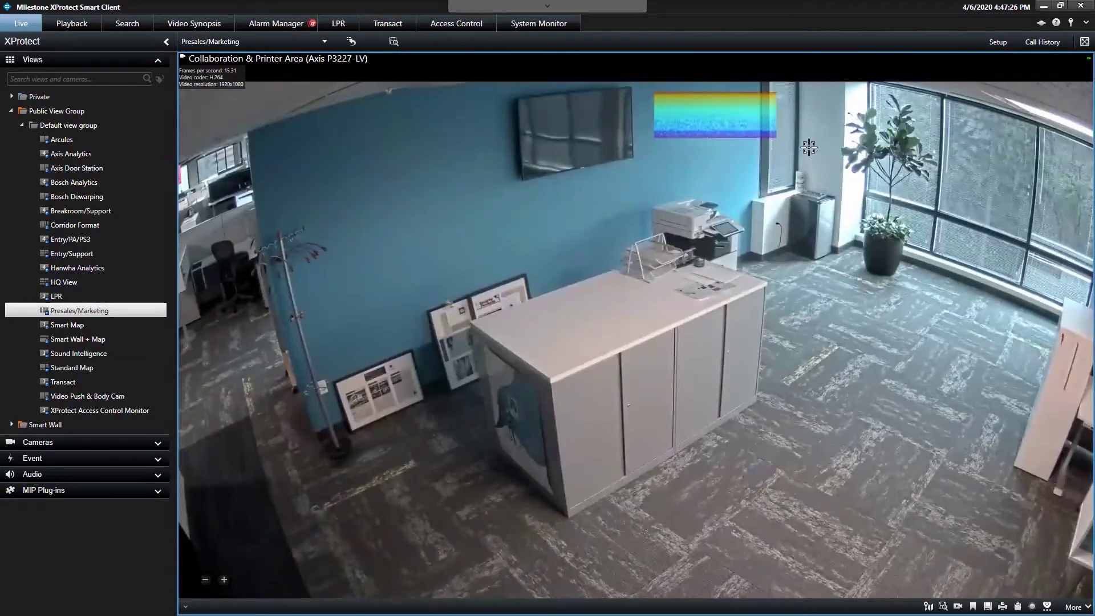
pyautogui.moveTo(810, 147); pyautogui.dragTo(606, 82)
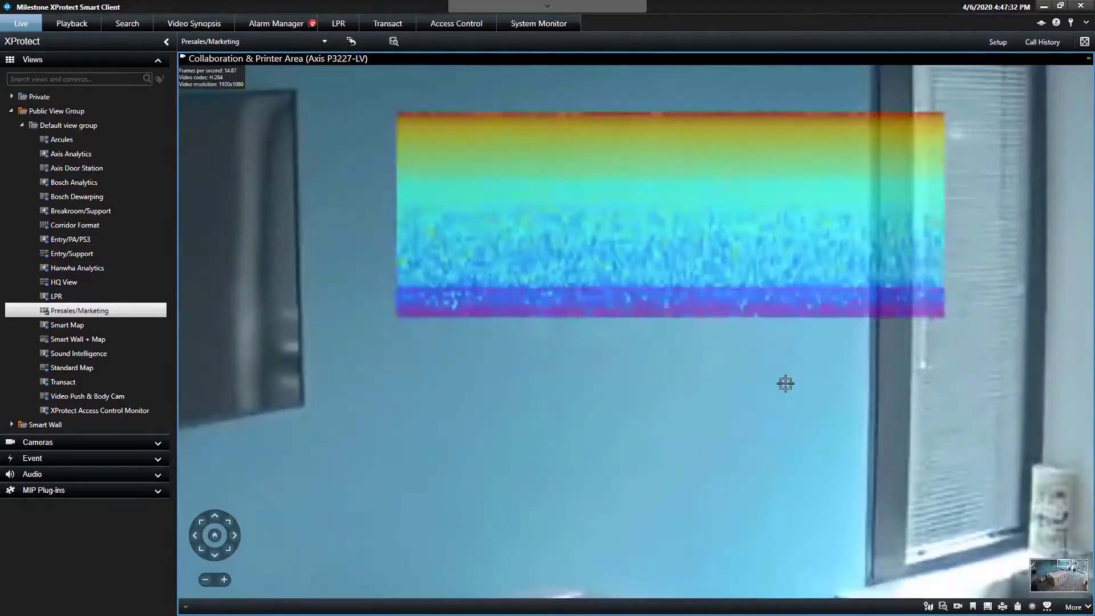
pyautogui.scroll(-5, 786, 382)
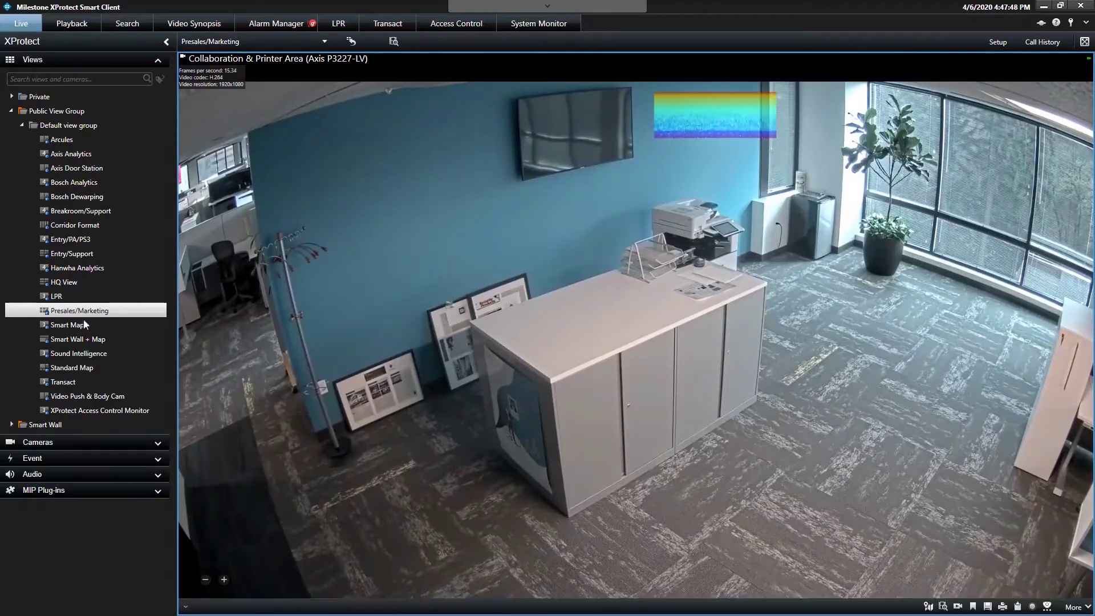
# In the Sound Intelligence view, step through the 2:35:35 and 2:33:36 PM alarms, ending on 4/2/2020 12:09:29 PM.
pyautogui.click(80, 353)
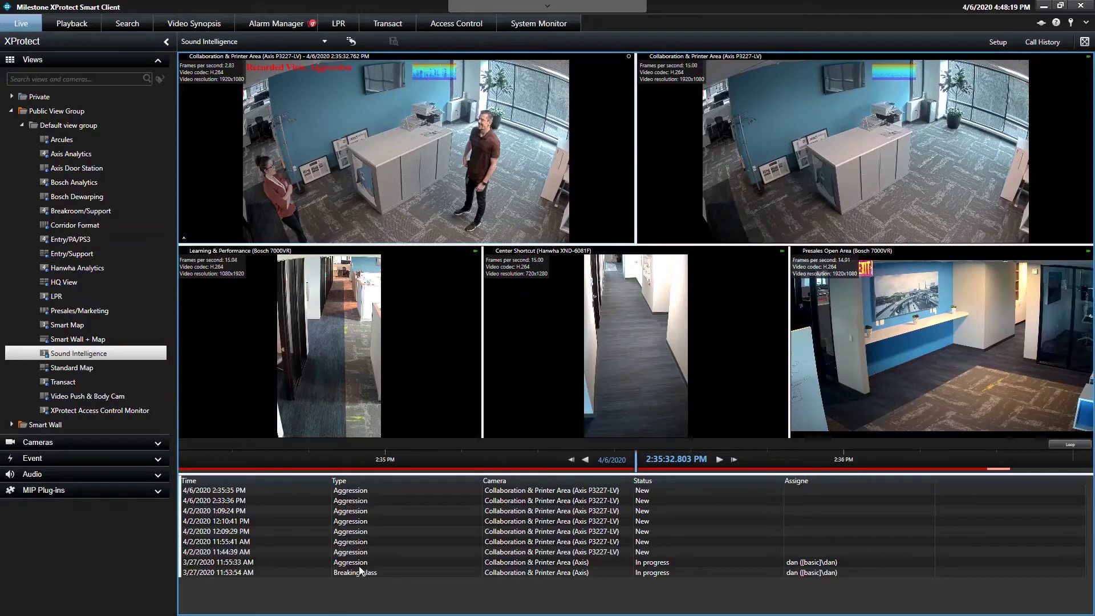
pyautogui.click(363, 492)
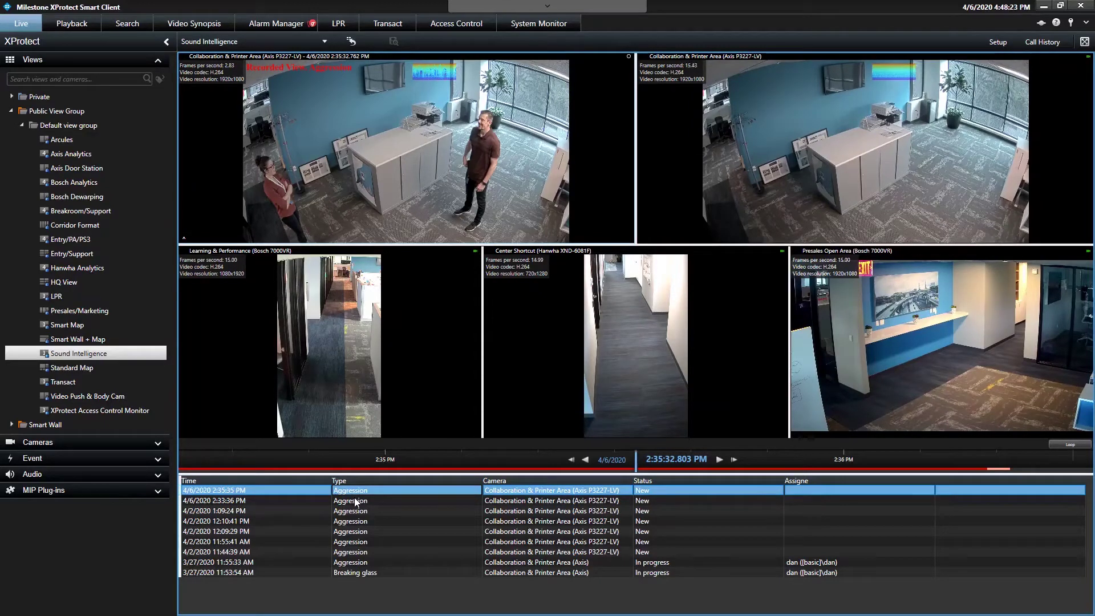
pyautogui.click(356, 501)
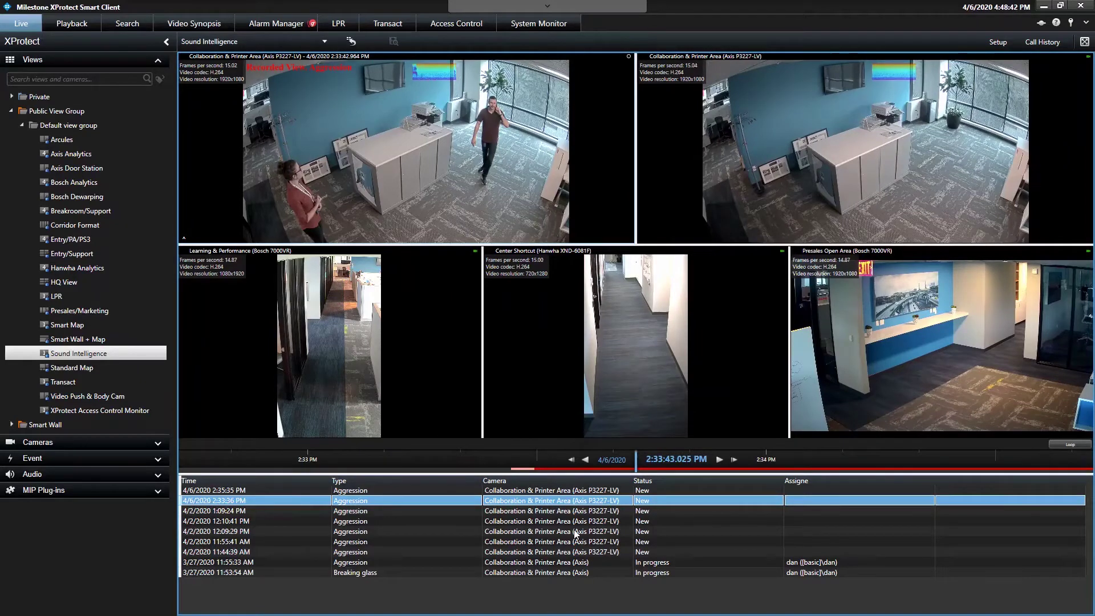
pyautogui.click(534, 534)
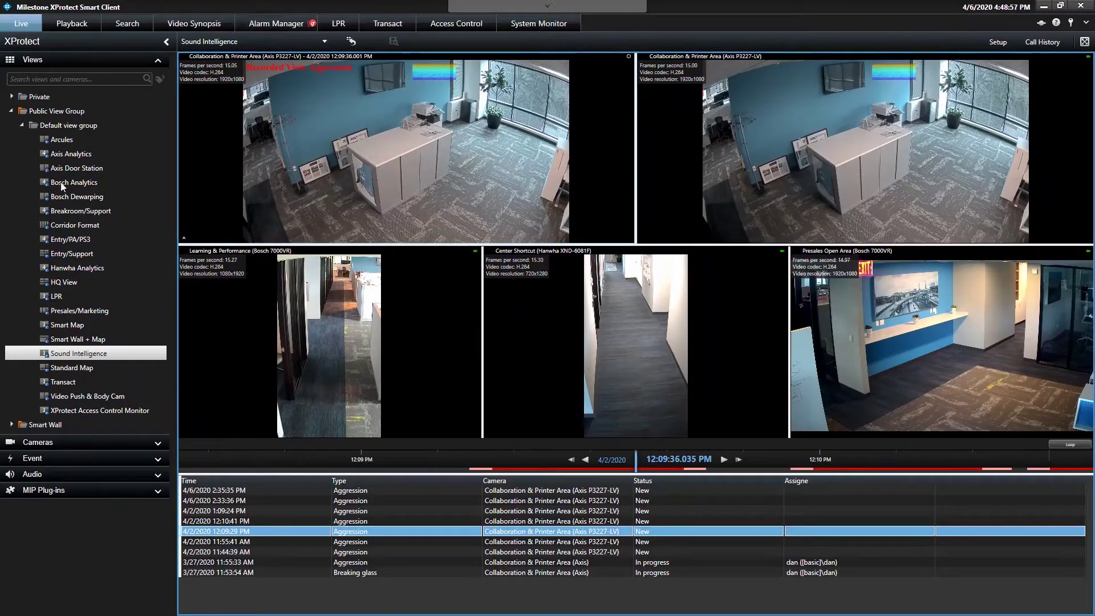
# Search views and cameras for 'colla' and open the Collaboration & Printer Area camera alone.
pyautogui.click(65, 75)
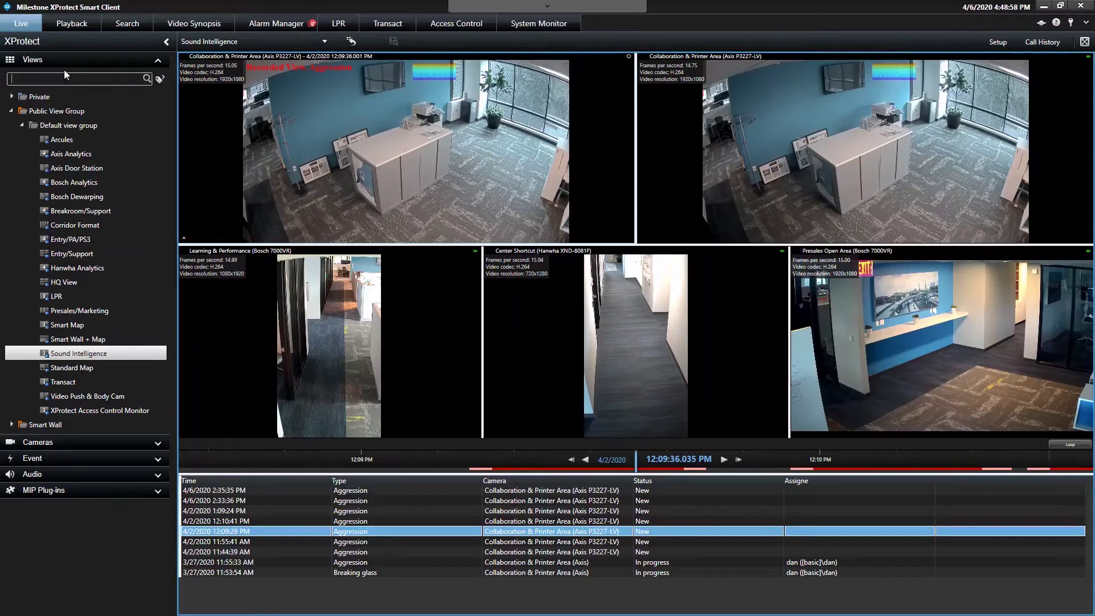
pyautogui.write('coll')
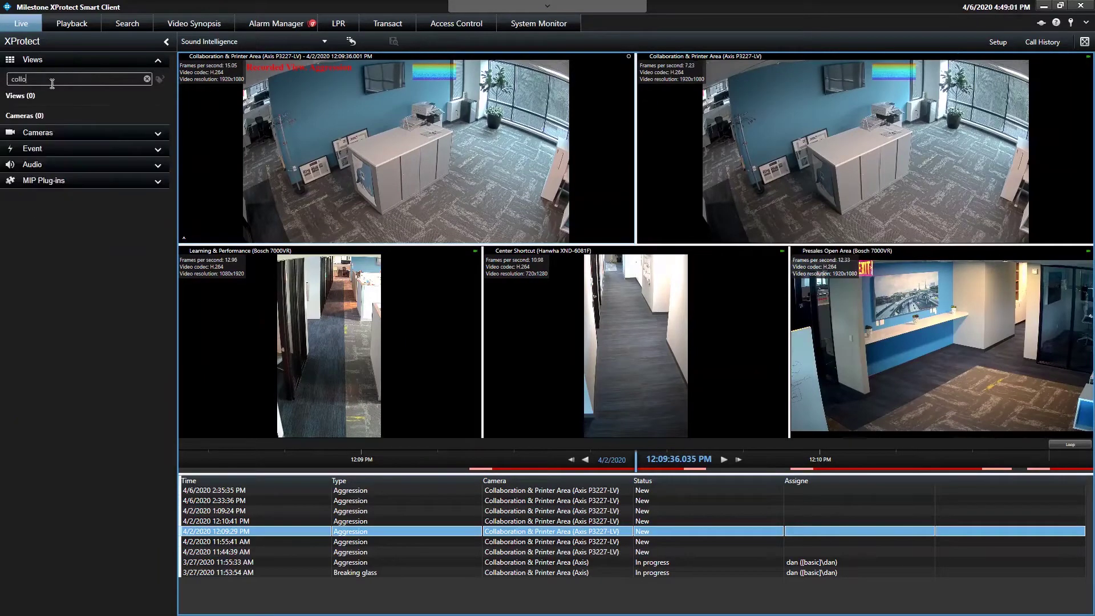
pyautogui.write('a')
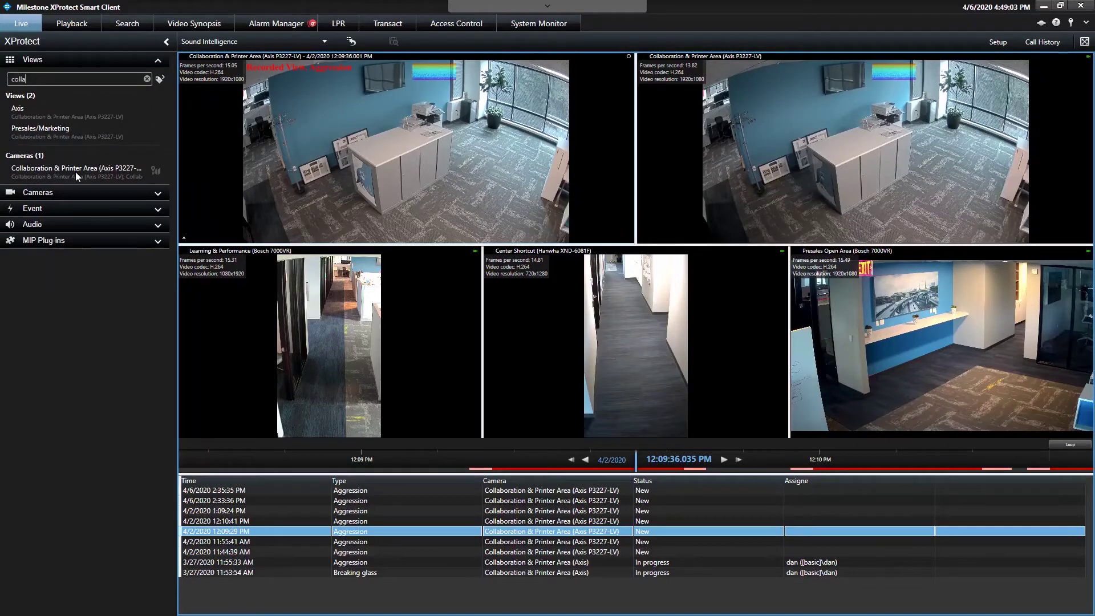
pyautogui.click(75, 172)
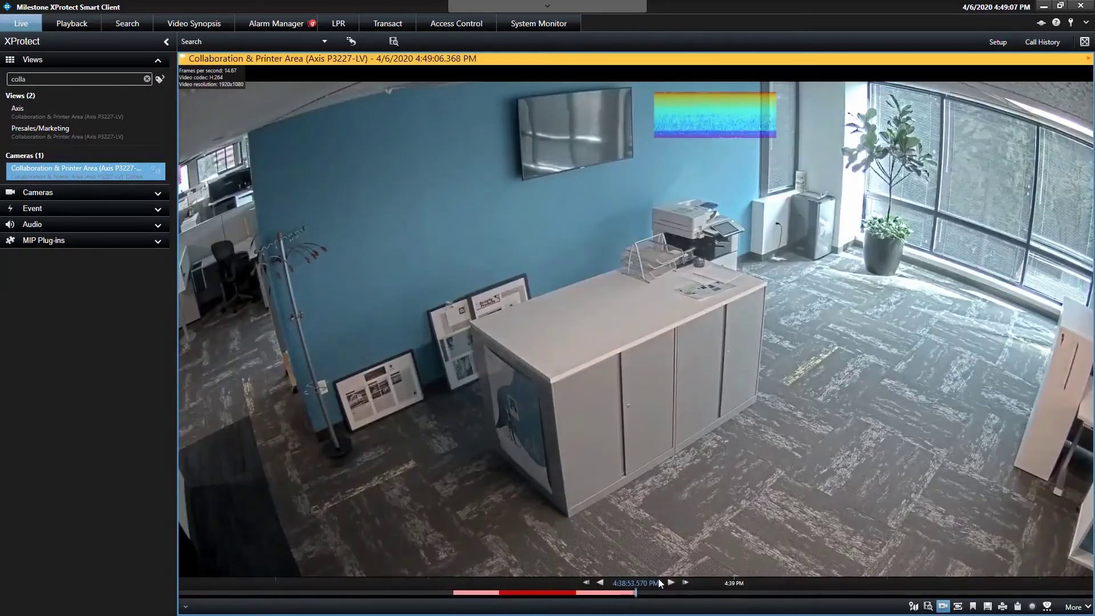
# Rewind the camera's timeline a few seconds to replay its 2:35 PM footage, then zoom the timeline.
pyautogui.moveTo(573, 592); pyautogui.dragTo(649, 592)
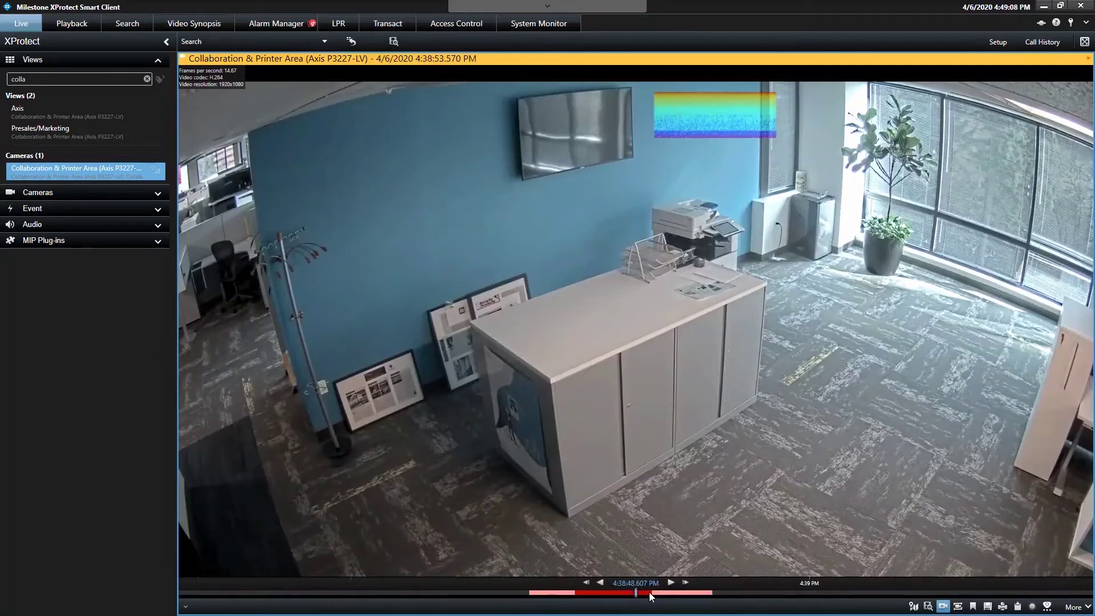
pyautogui.scroll(-3, 649, 592)
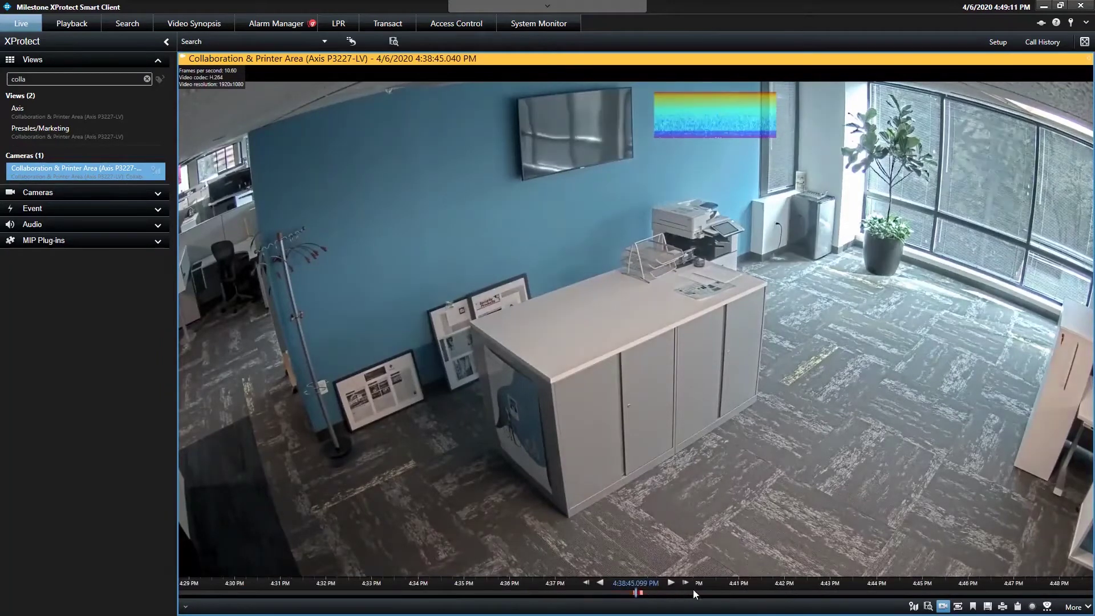
pyautogui.scroll(-3, 720, 589)
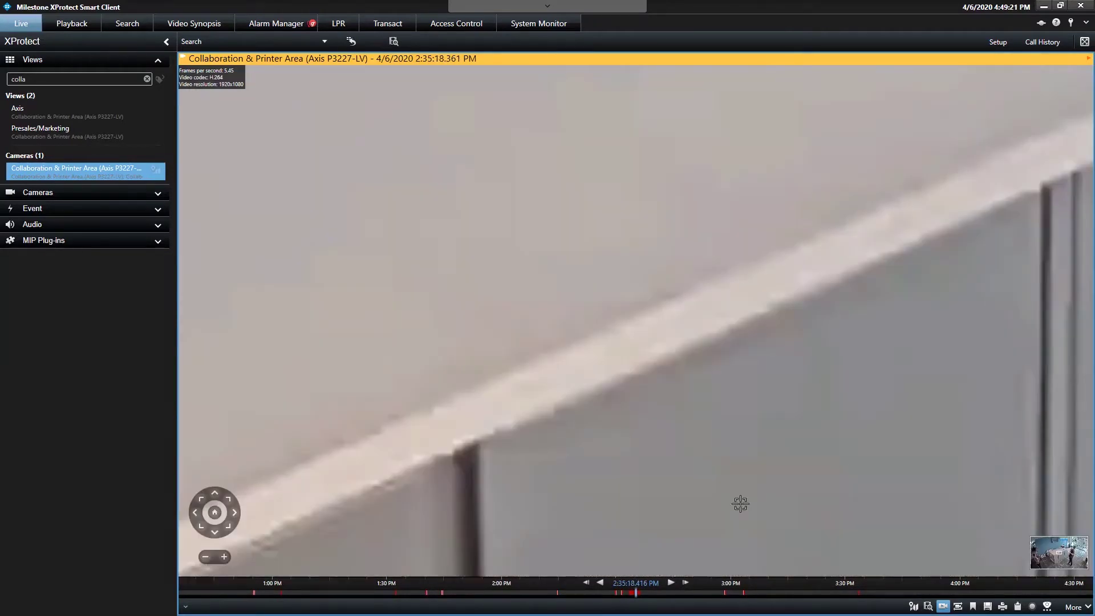
pyautogui.scroll(-5, 740, 503)
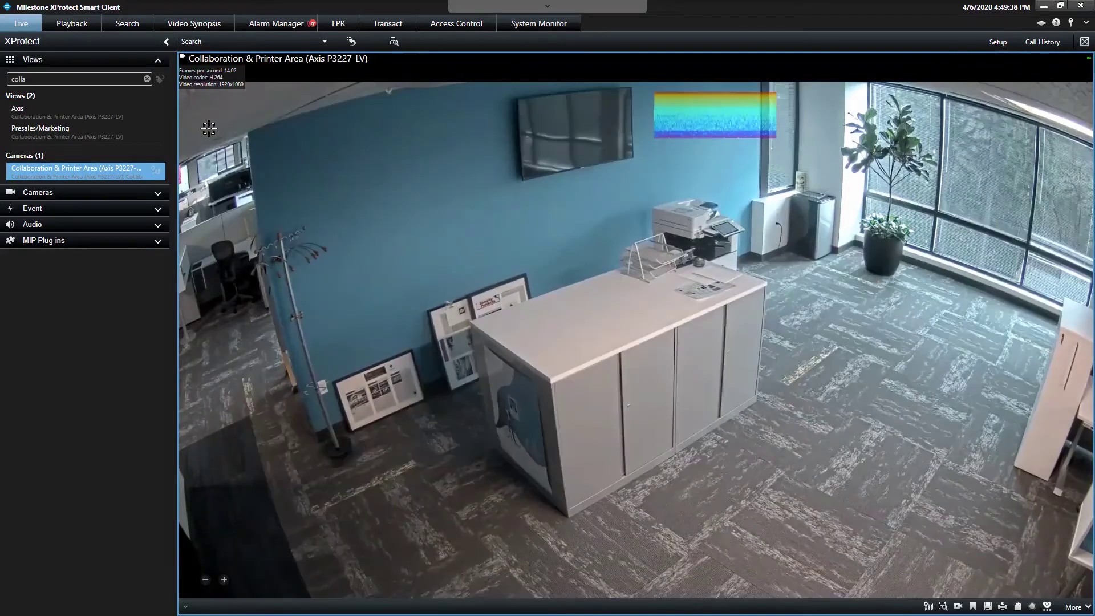
# In Alarm Manager, load the video of the 2:33:36 PM SoundIntel Aggression alarm (ID 6506).
pyautogui.click(276, 23)
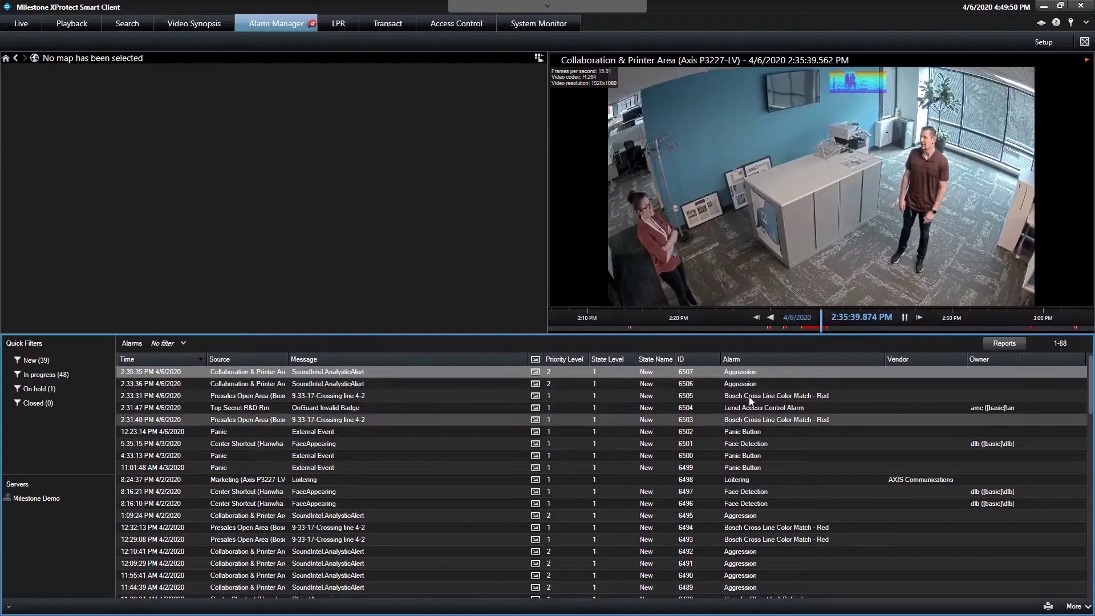
pyautogui.click(758, 383)
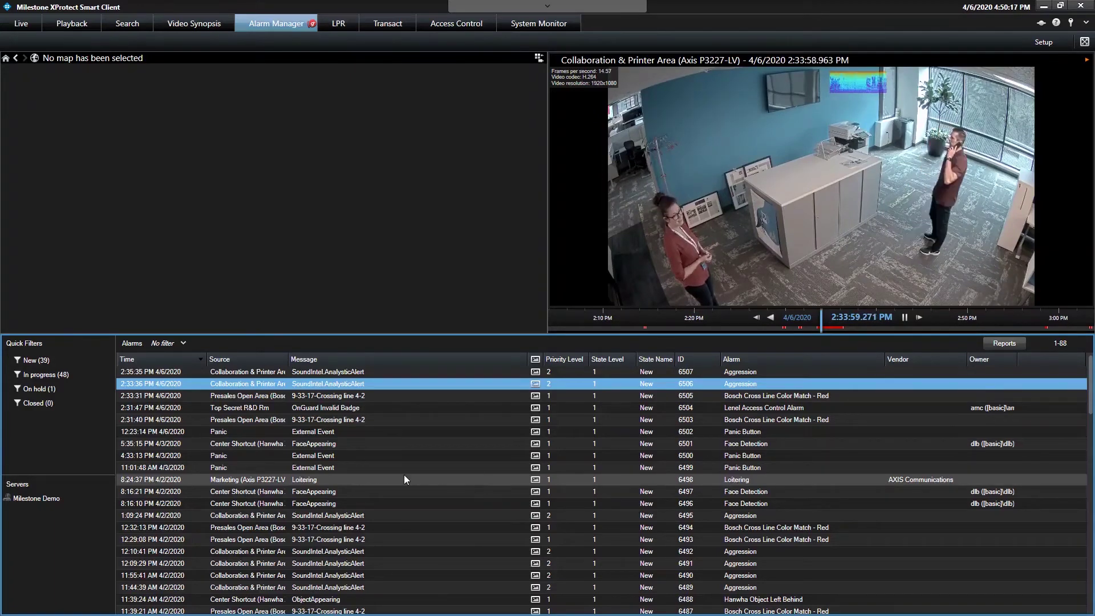
# In the Search tab, clear the preselected cameras and set the time range to Last 7 days.
pyautogui.click(127, 24)
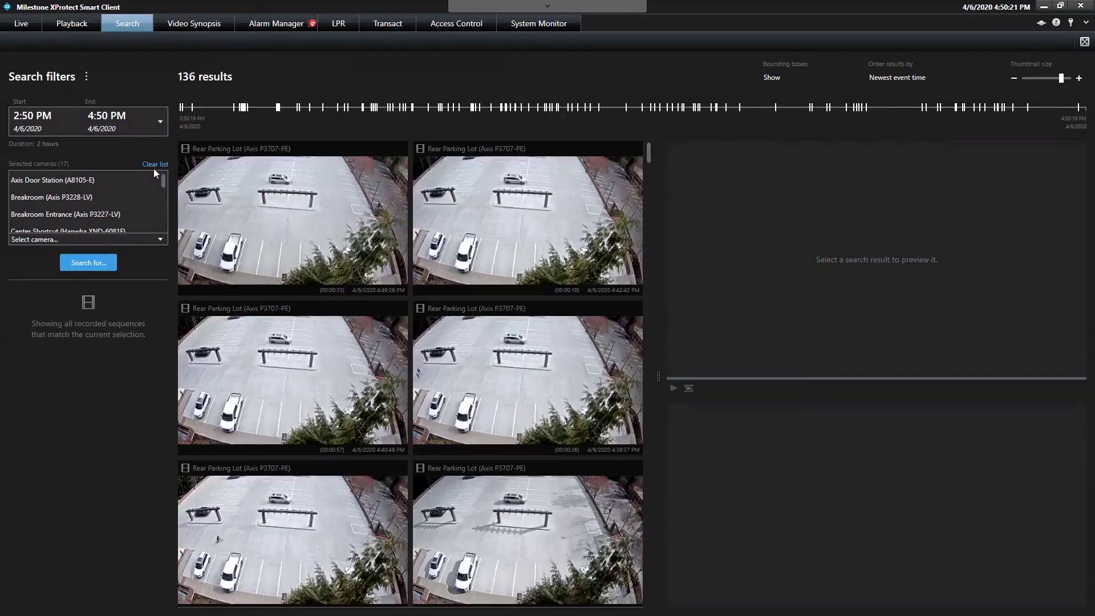
pyautogui.click(154, 169)
pyautogui.click(71, 120)
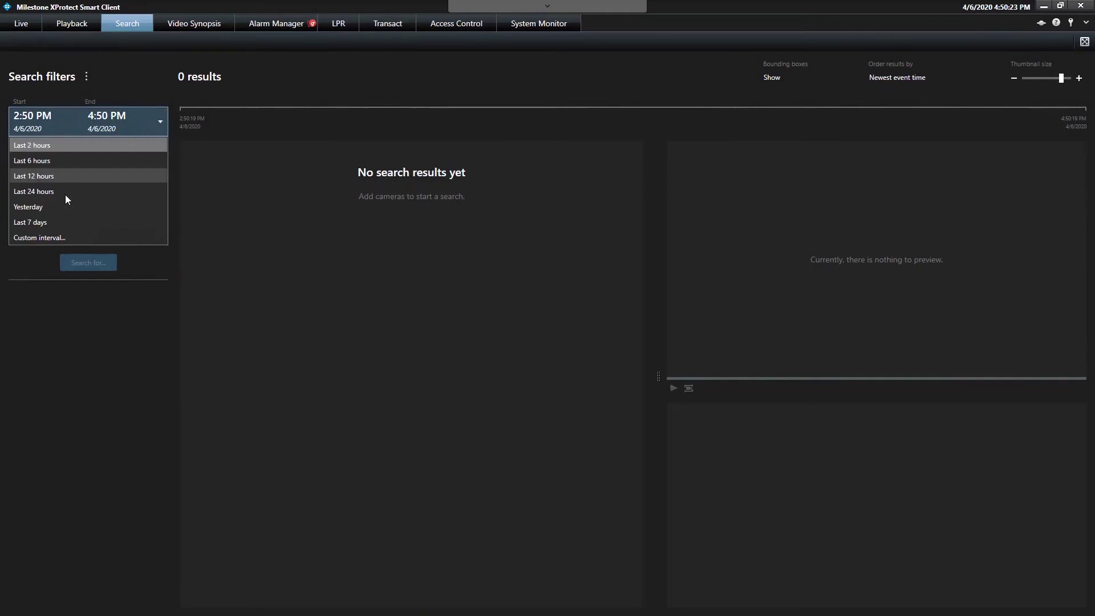
pyautogui.click(52, 222)
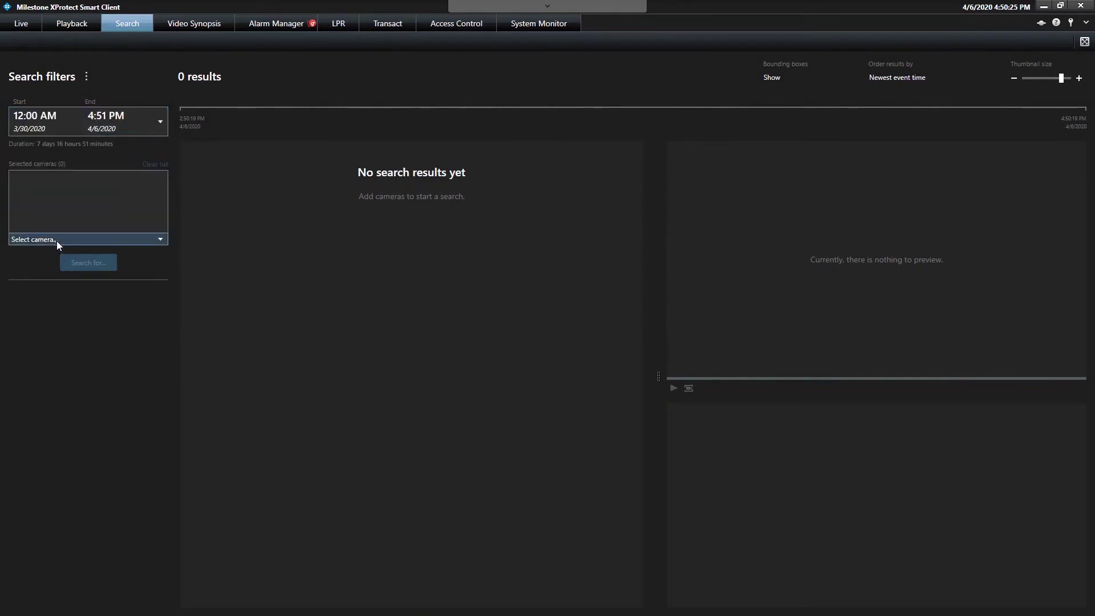
# Add the Collaboration & Printer Area camera to the search and preview its 2:58:32 PM recording.
pyautogui.click(56, 239)
pyautogui.write('colla')
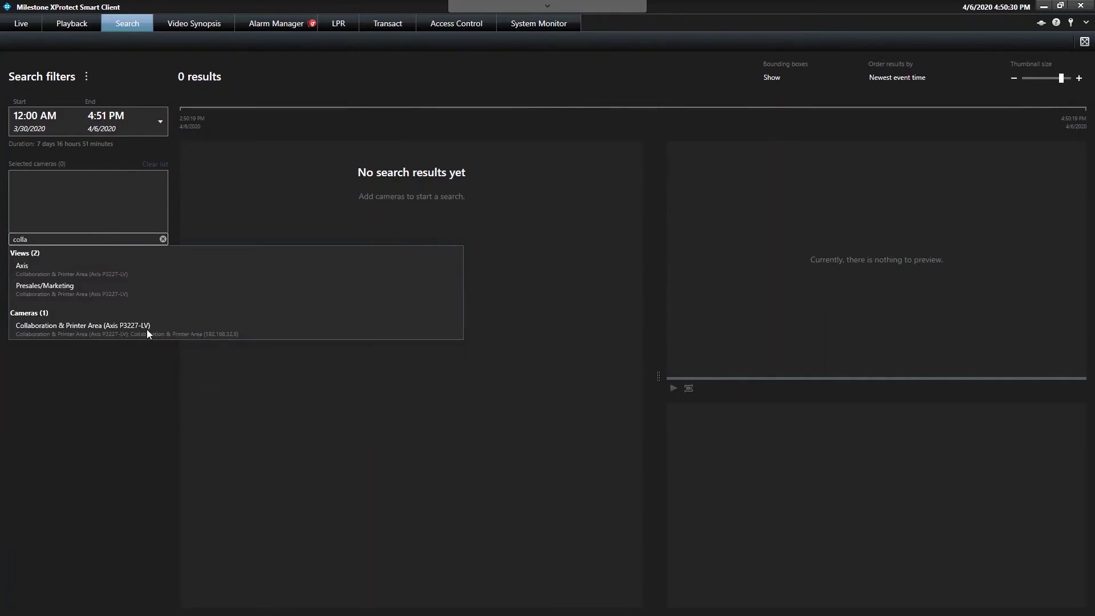
pyautogui.click(146, 329)
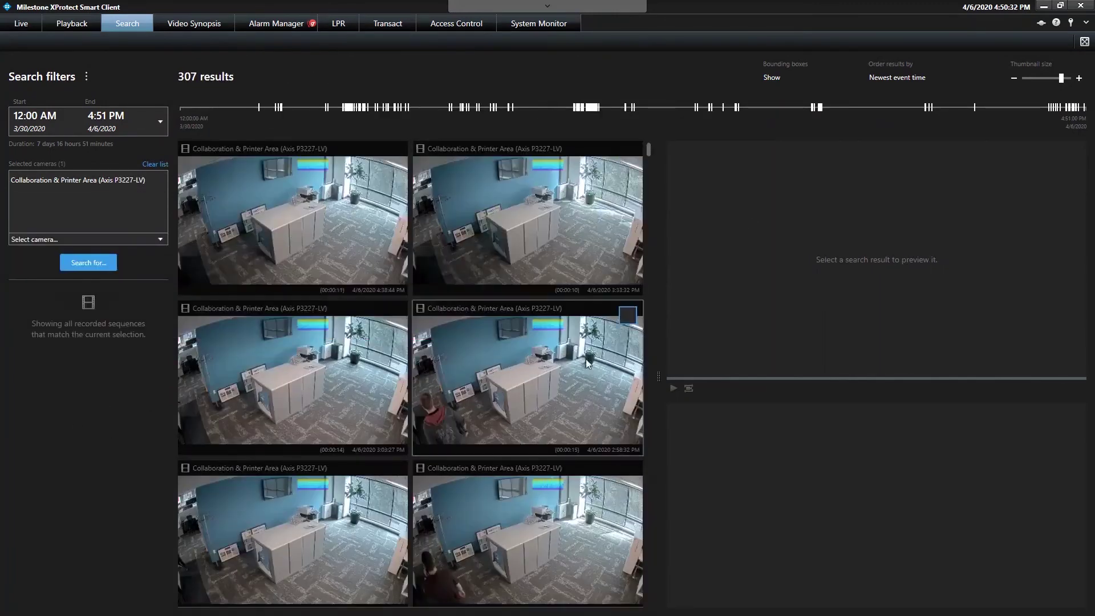
pyautogui.click(507, 388)
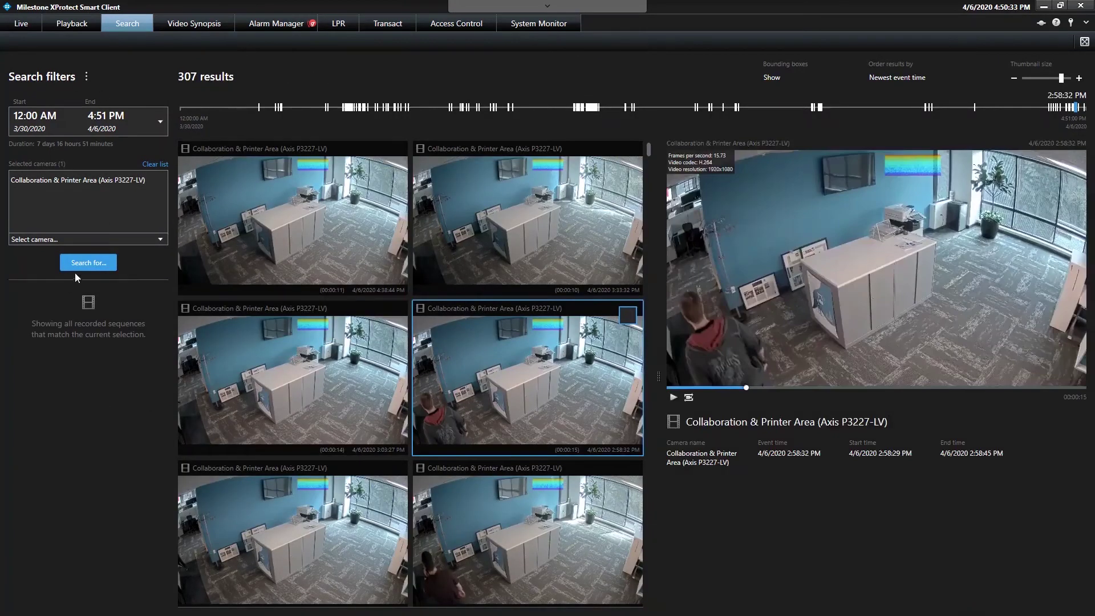
# Run a new search restricted to Alarms, returning 7 Aggression results.
pyautogui.click(80, 266)
pyautogui.click(197, 305)
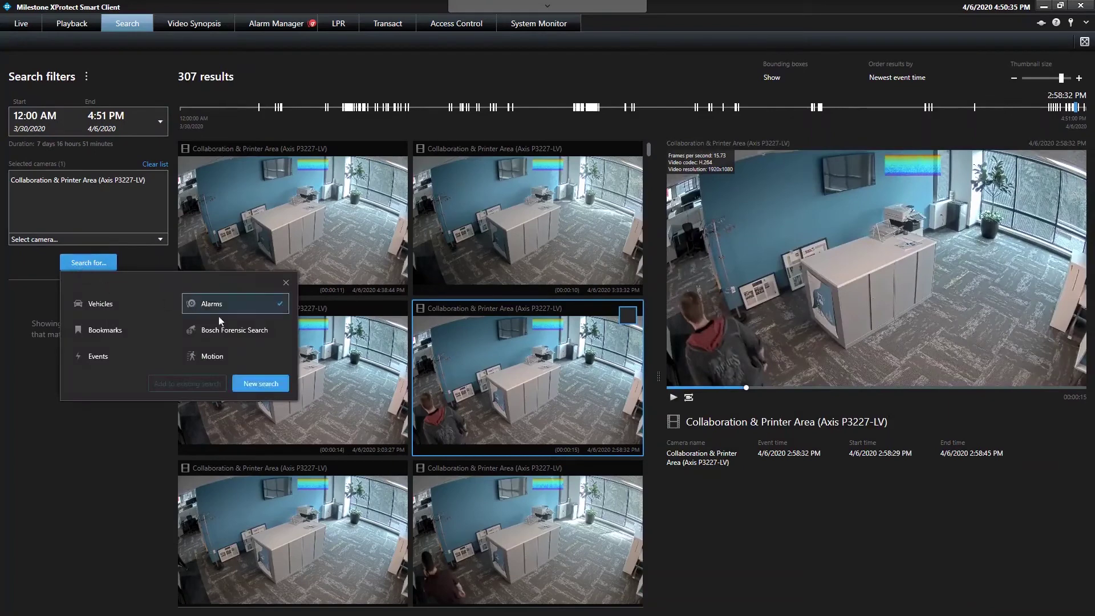
pyautogui.click(239, 385)
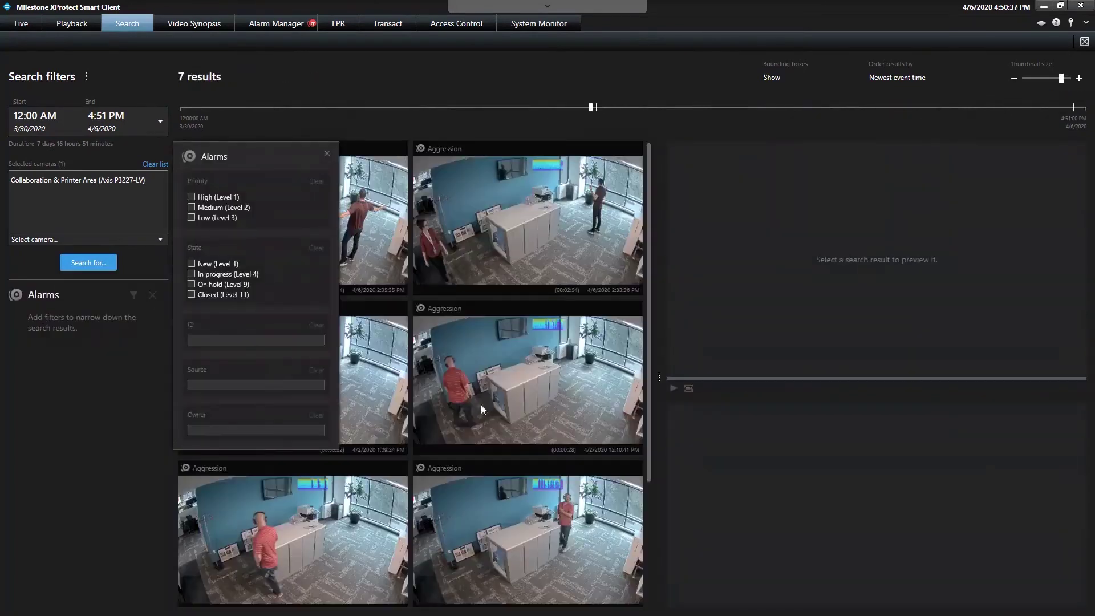
pyautogui.click(80, 458)
# Preview and play the 4/6/2020 2:35:35 PM Aggression alarm's video.
pyautogui.click(287, 246)
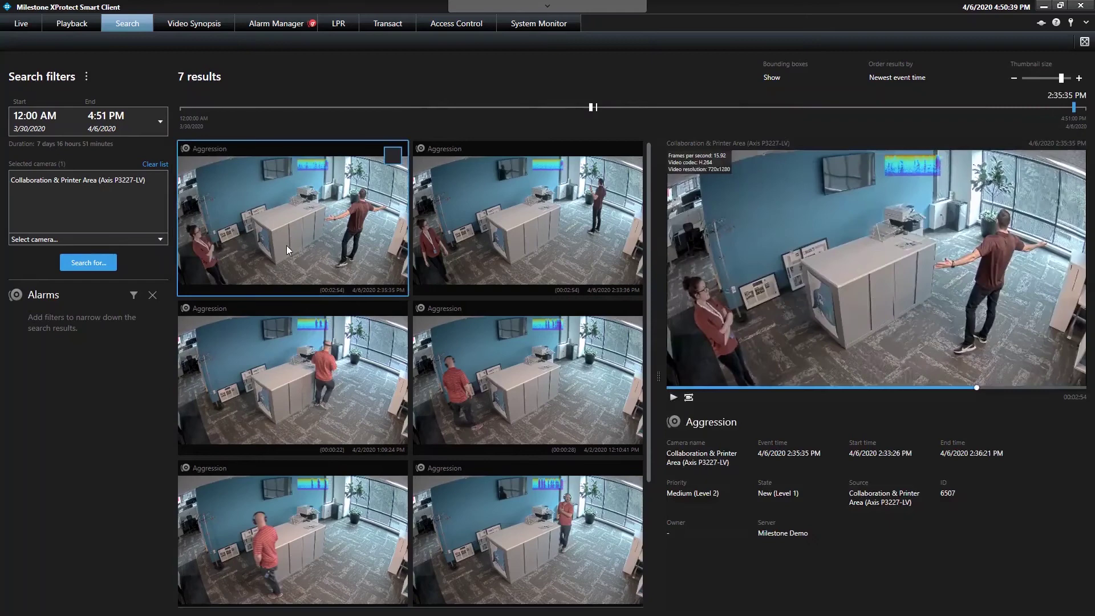
pyautogui.click(674, 397)
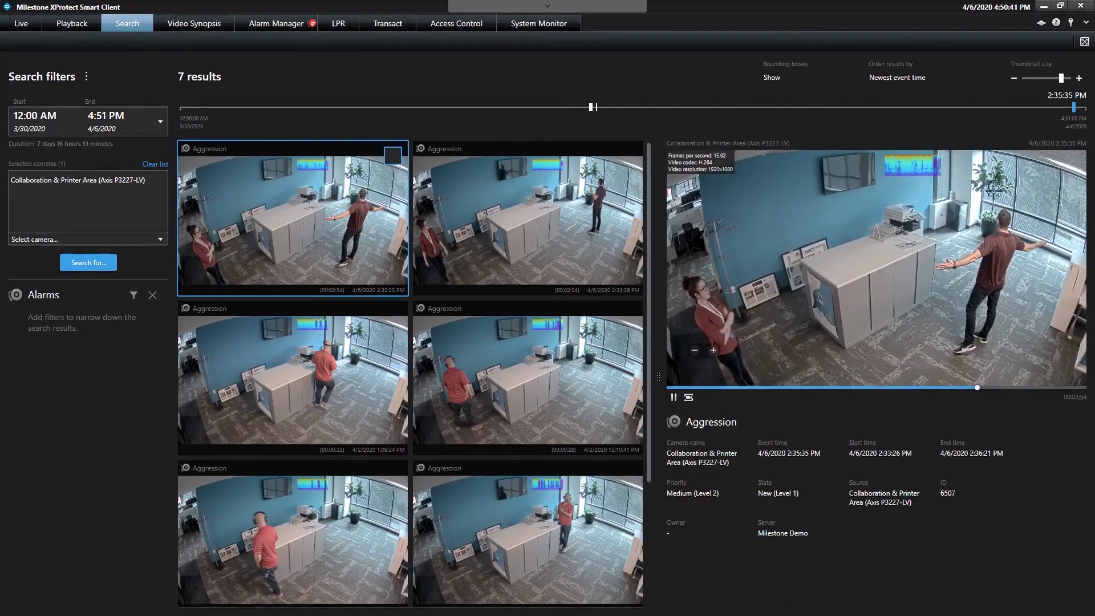
pyautogui.scroll(5, 951, 183)
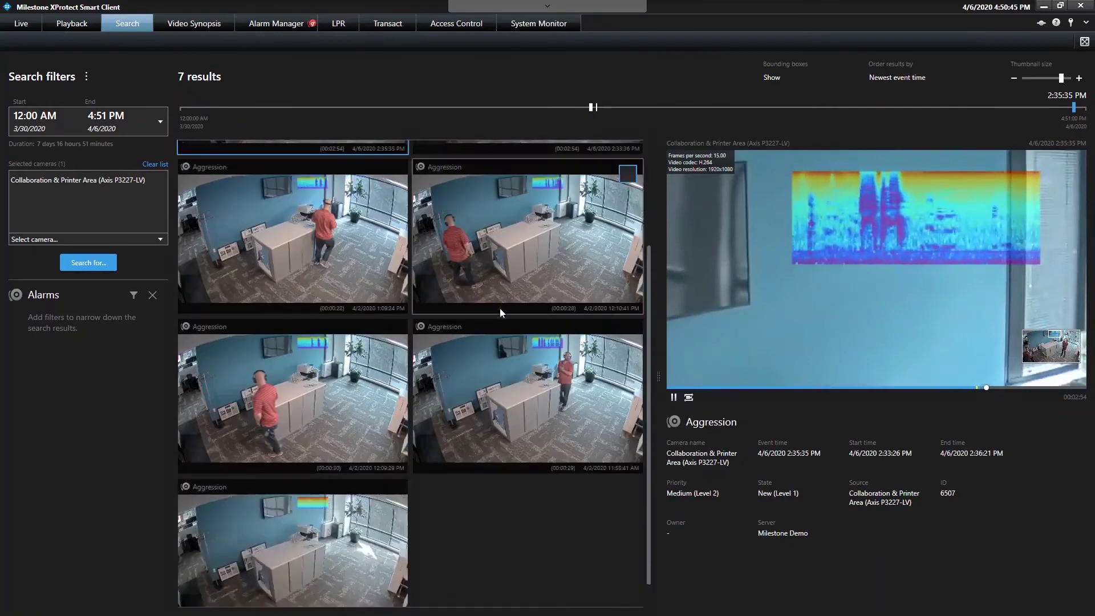
pyautogui.scroll(-5, 875, 268)
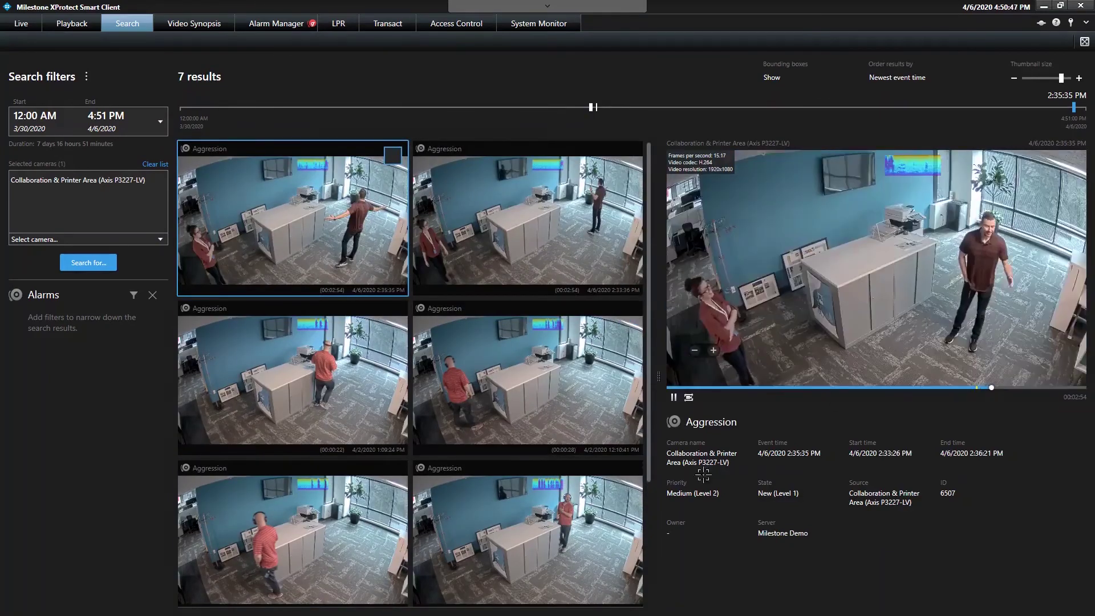
pyautogui.scroll(-2, 495, 453)
pyautogui.scroll(2, 513, 386)
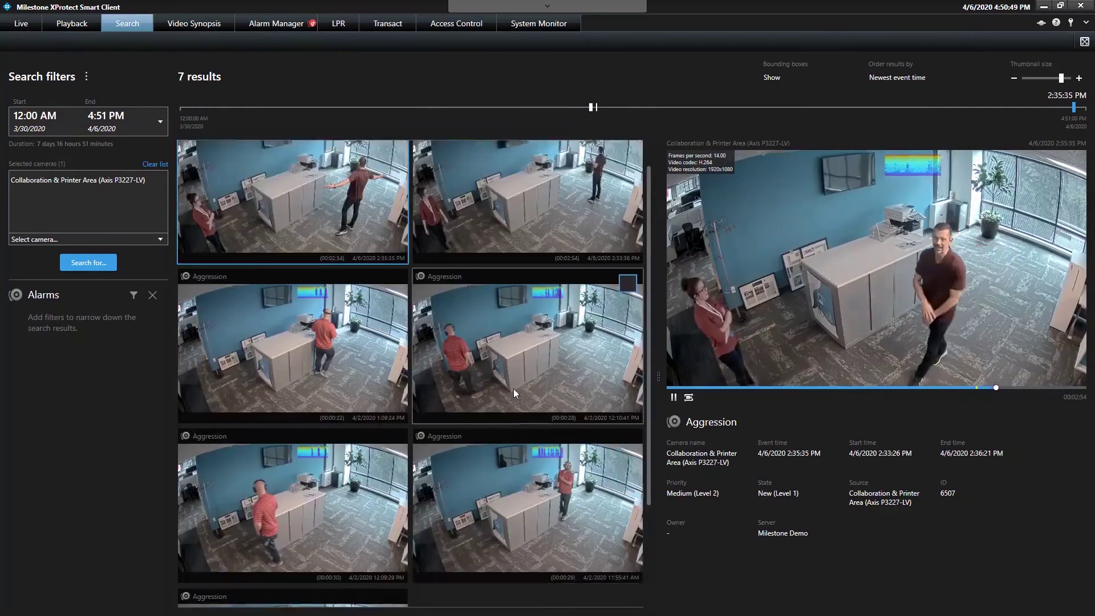
pyautogui.scroll(-1, 513, 389)
pyautogui.scroll(1, 299, 412)
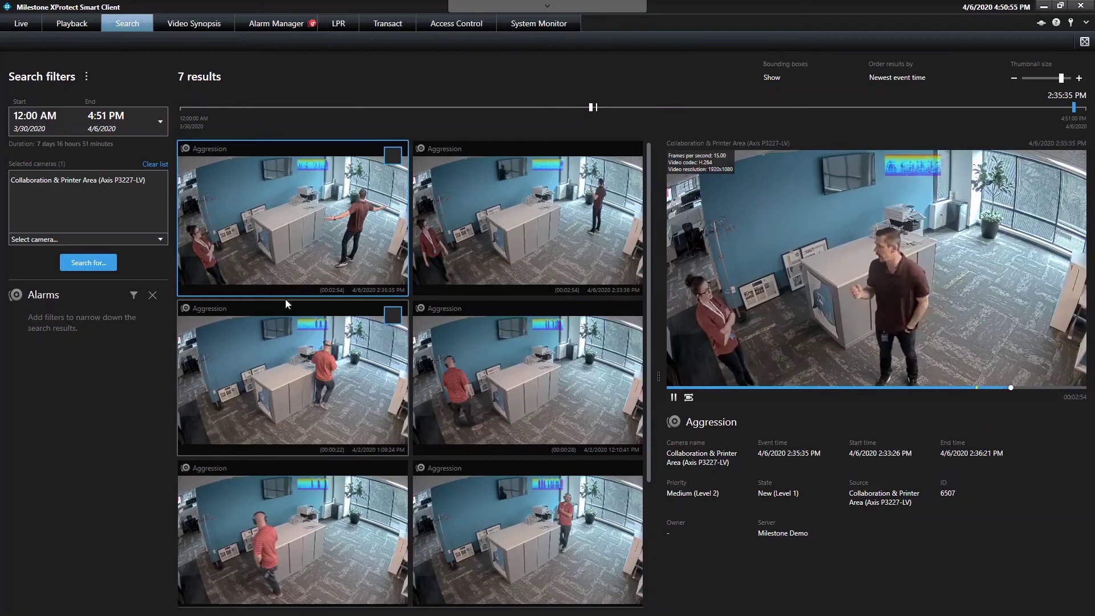
# Remove the Alarms search category and preview the 2:58:32 PM recording among all 307 results.
pyautogui.click(152, 296)
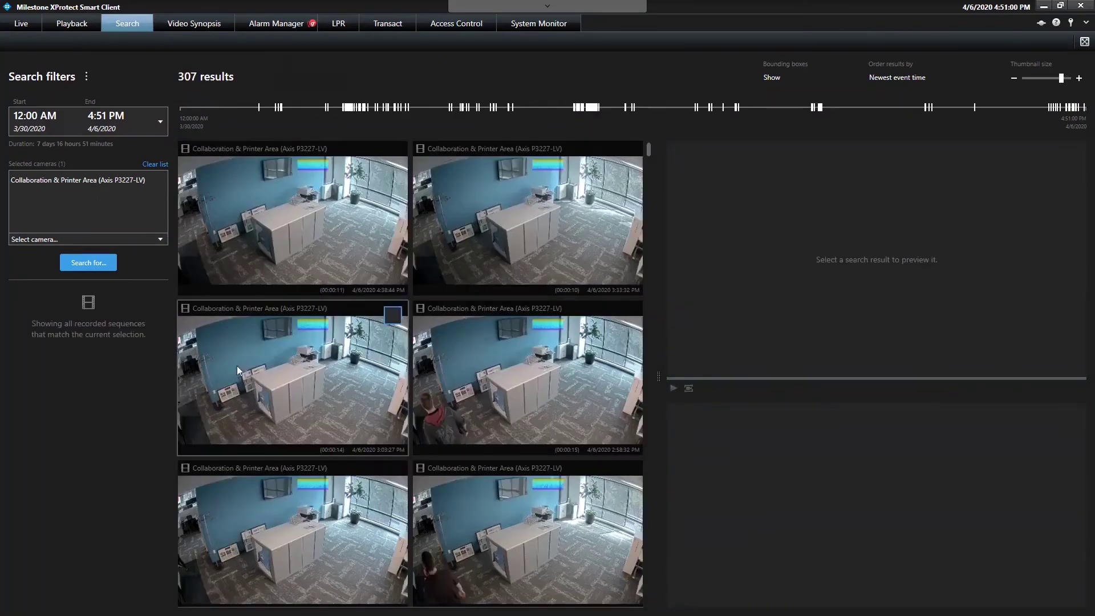
pyautogui.click(286, 410)
pyautogui.click(517, 403)
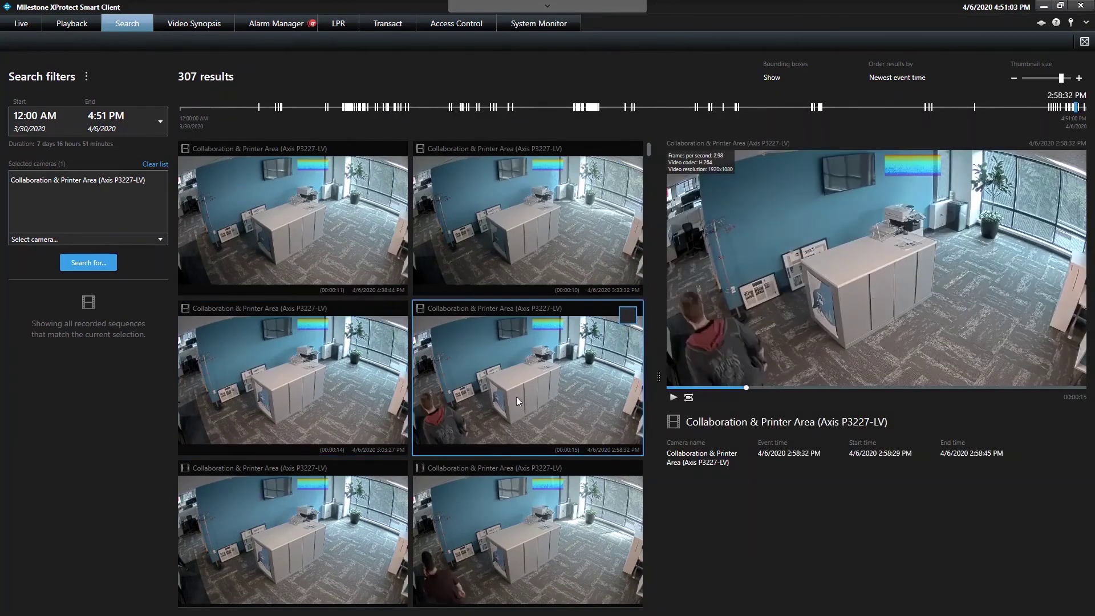